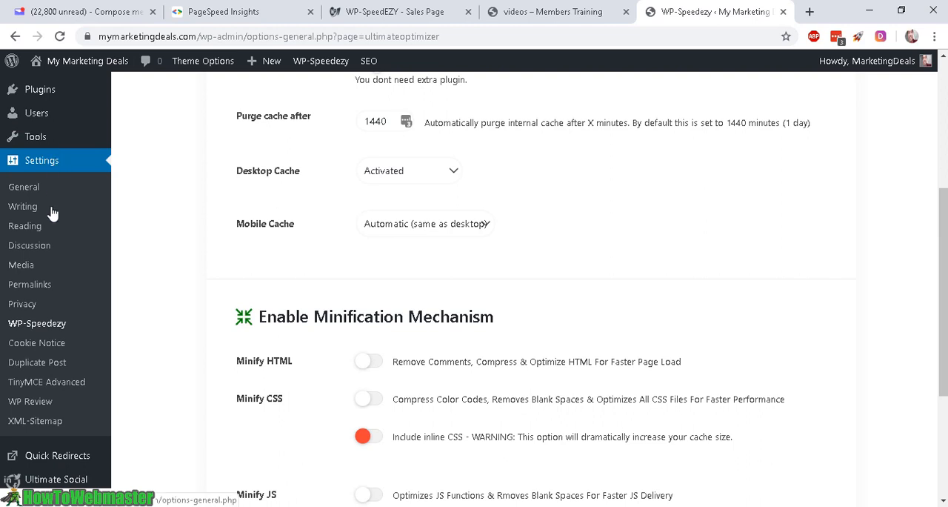
Step: Open the WP-Speedezy plugin settings and review the cache mechanism options in the Basic section
left_click(63, 323)
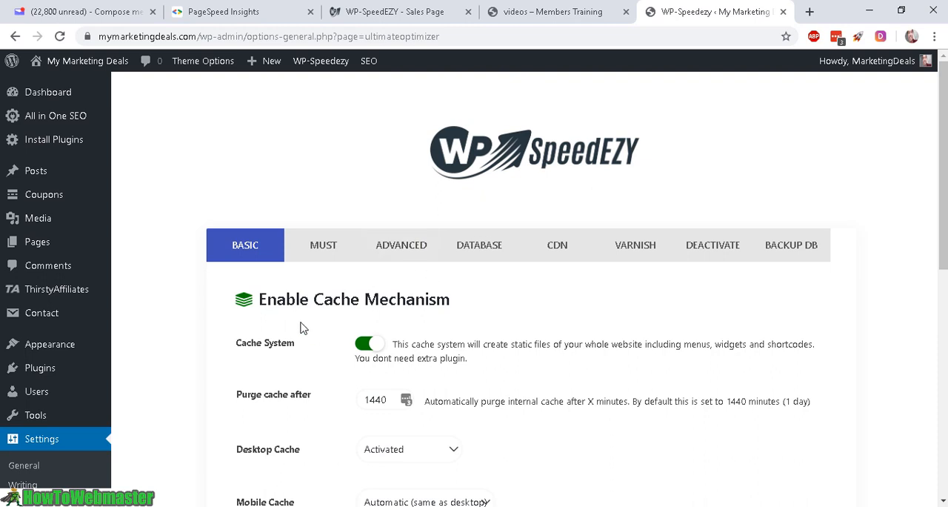
left_click_drag(314, 298, 461, 292)
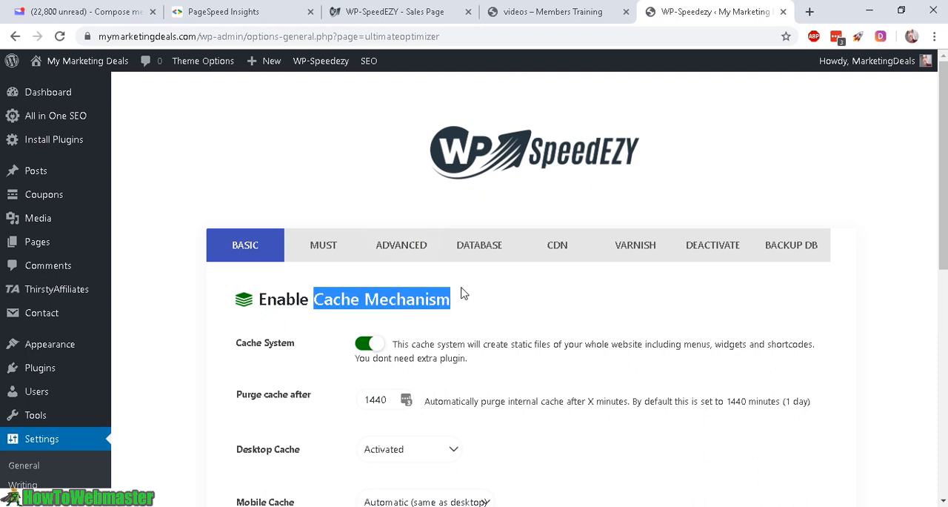
scroll(408, 311, "down", 2)
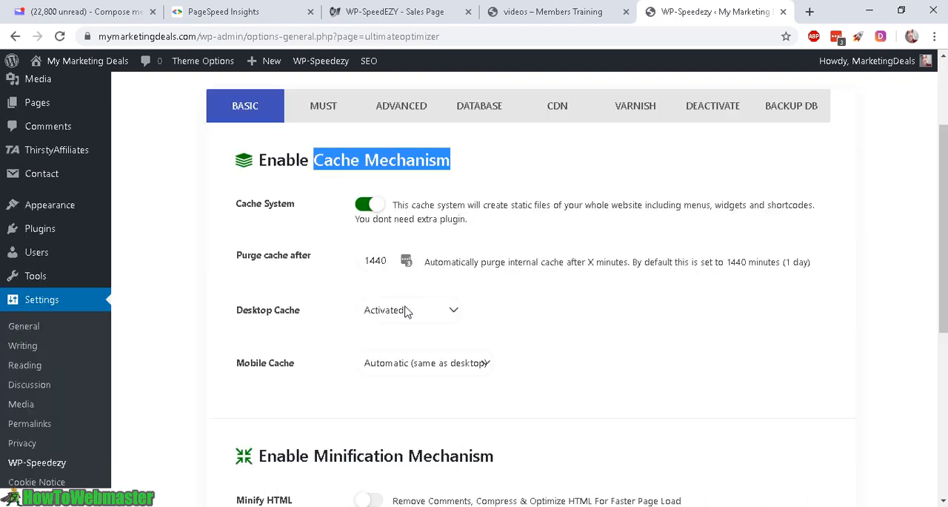
scroll(408, 311, "up", 2)
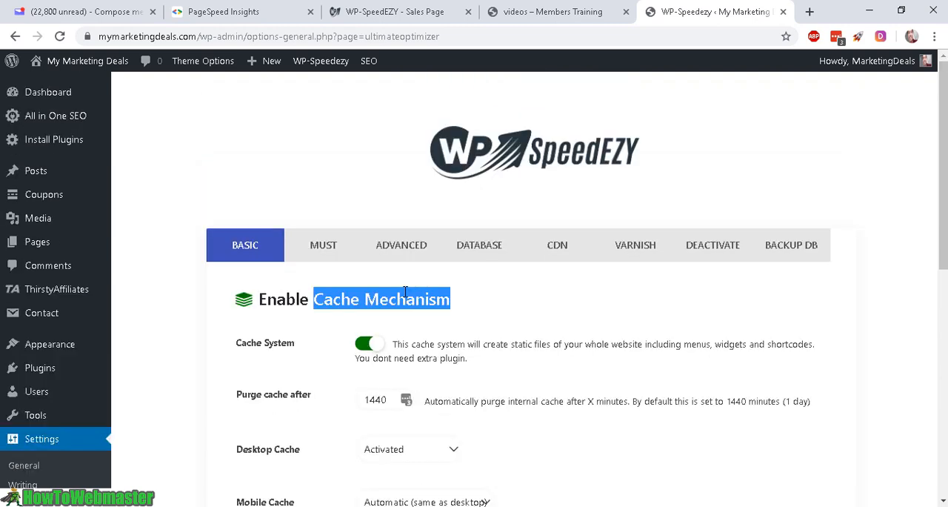
scroll(405, 293, "down", 4)
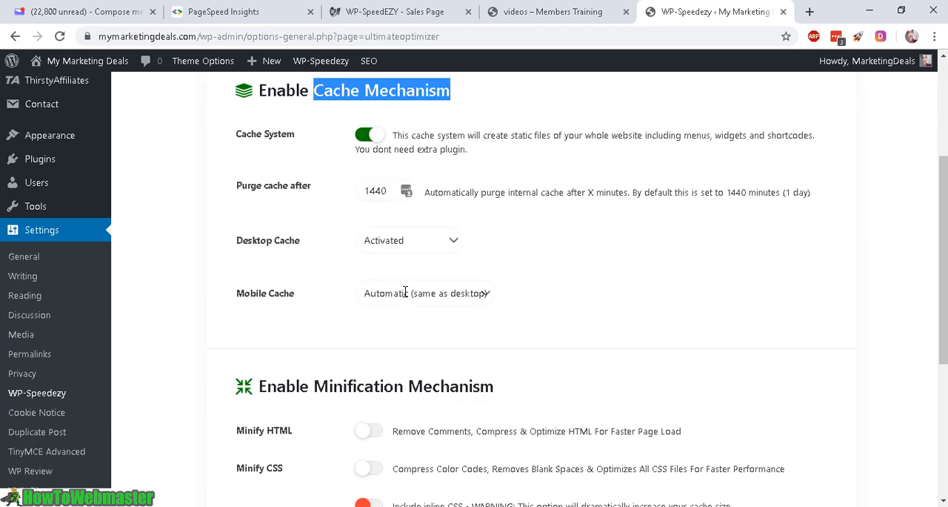
scroll(452, 152, "up", 2)
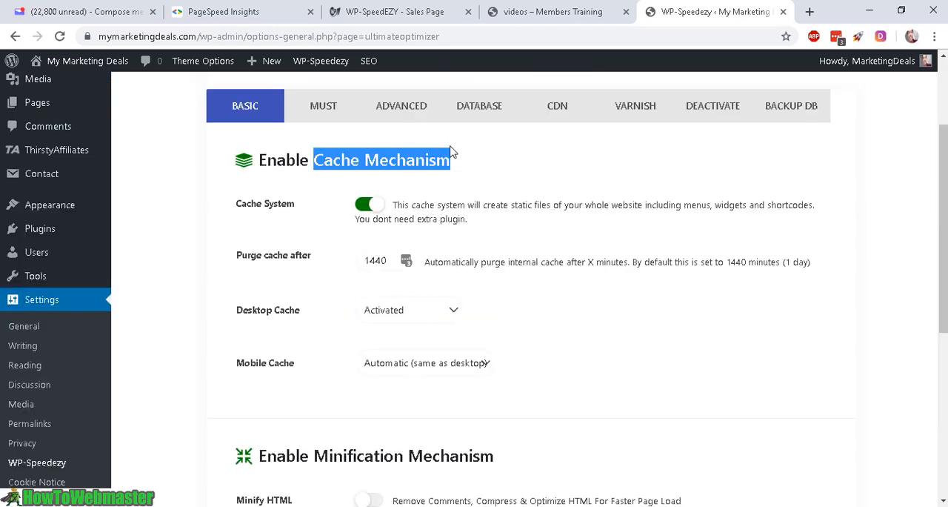
Step: Enable Minify HTML, Minify CSS and Minify JS without the inline options, and save the Basic settings
scroll(422, 263, "down", 3)
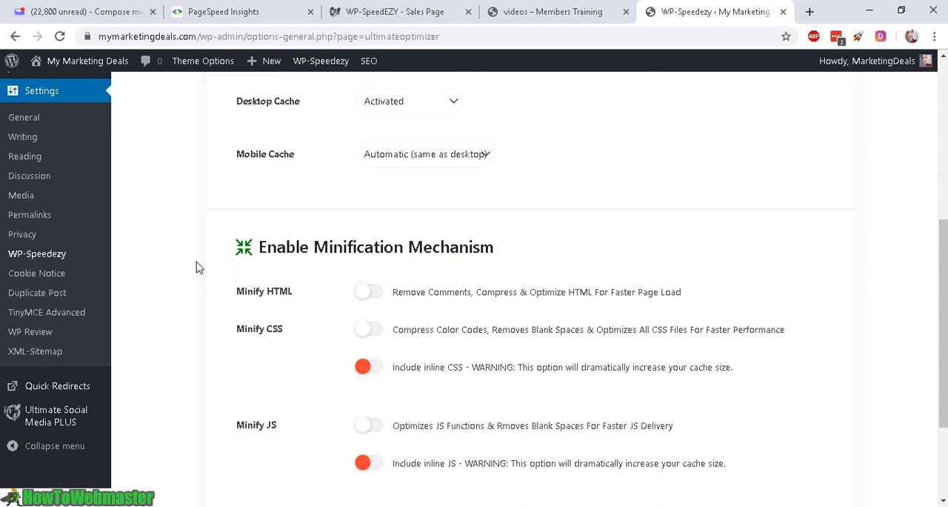
left_click(371, 292)
left_click_drag(596, 291, 681, 294)
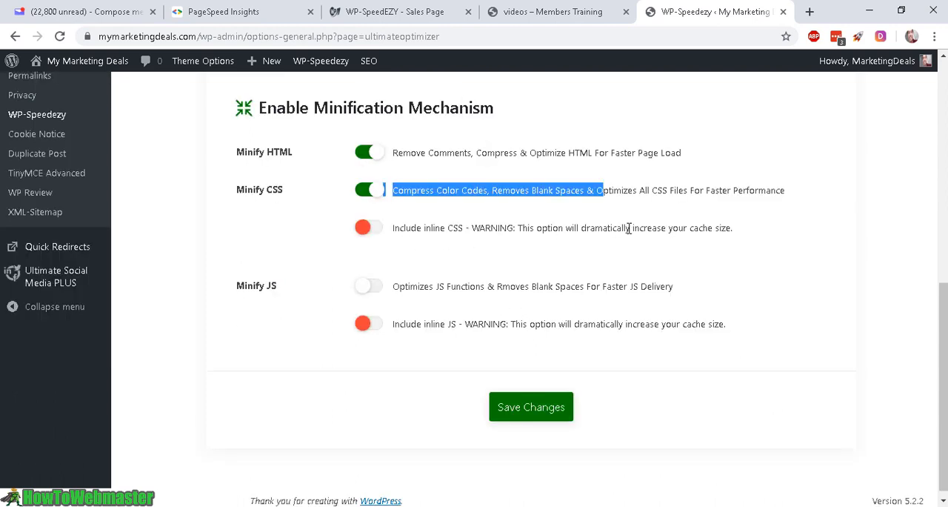
left_click_drag(634, 229, 749, 232)
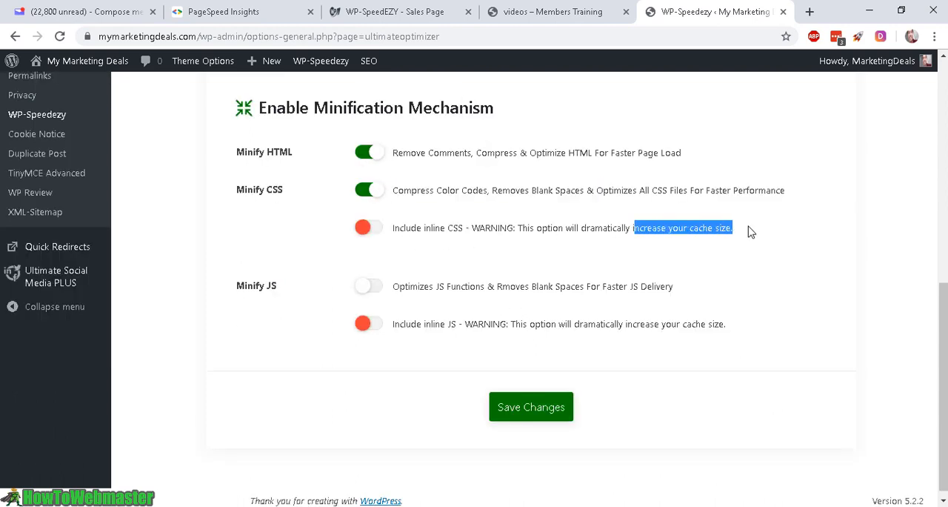
left_click_drag(471, 229, 756, 237)
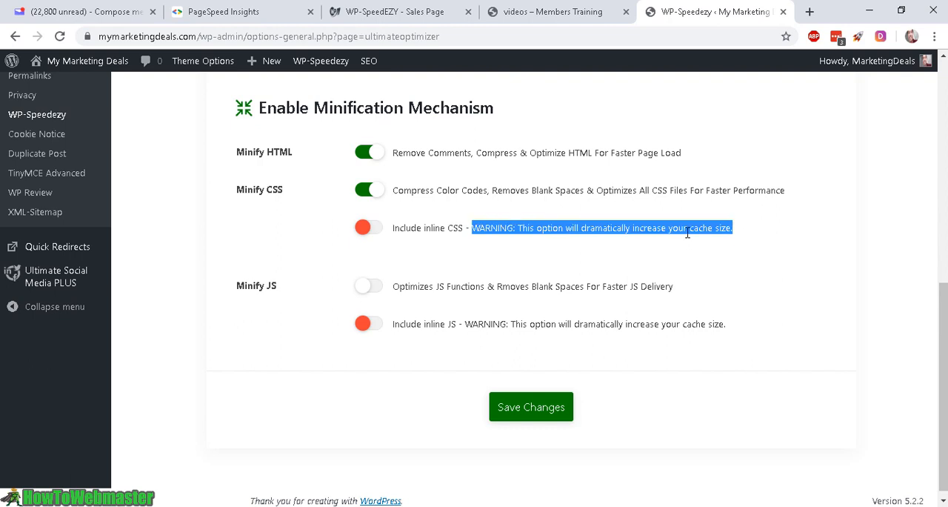
scroll(622, 261, "down", 1)
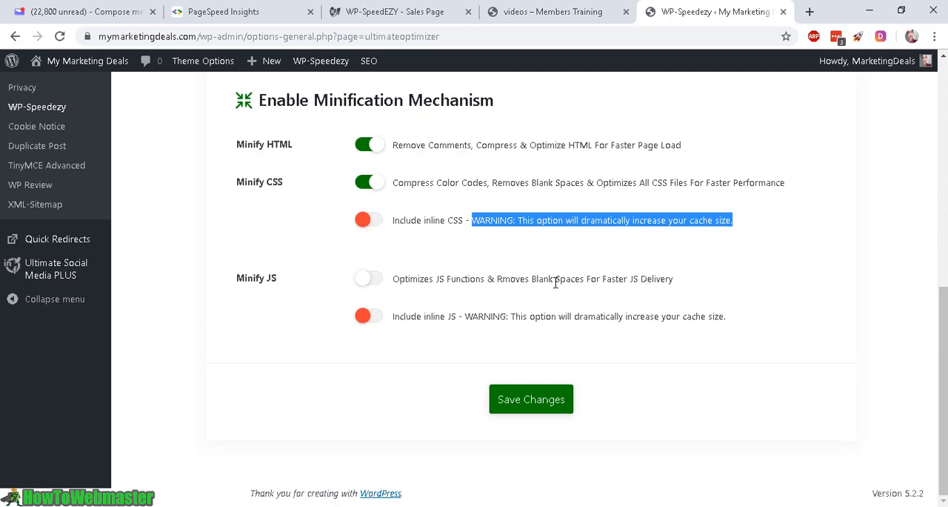
left_click(370, 279)
left_click(518, 403)
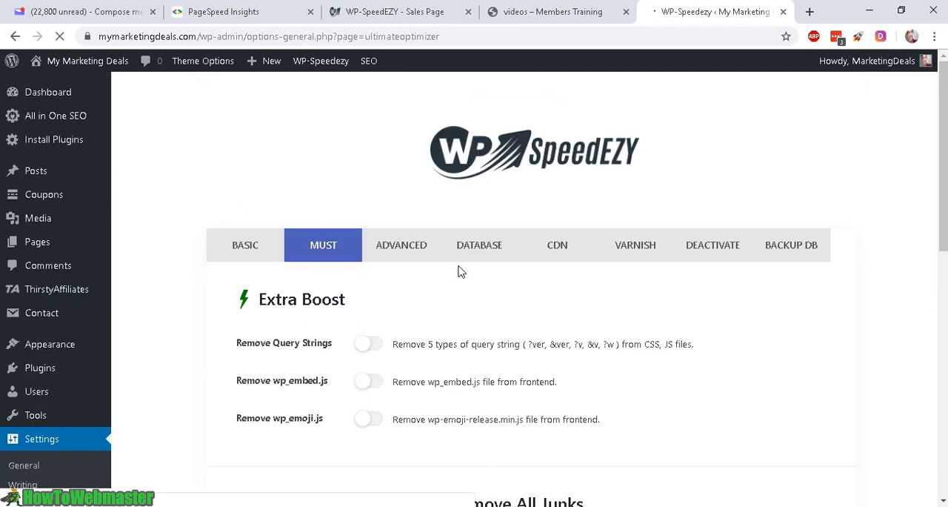
Step: In the Must settings, enable removal of query strings, wp_embed.js and wp_emoji.js under Extra Boost
scroll(362, 274, "down", 1)
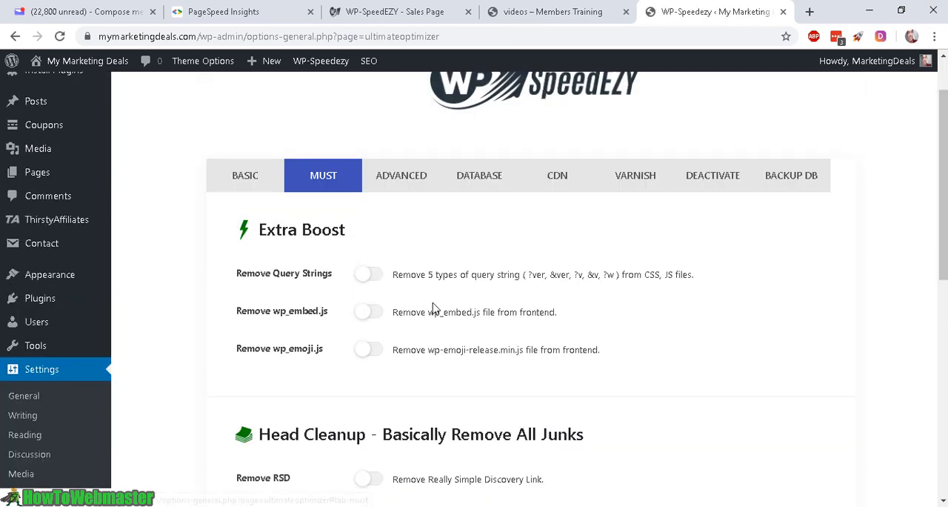
left_click(367, 276)
left_click(370, 314)
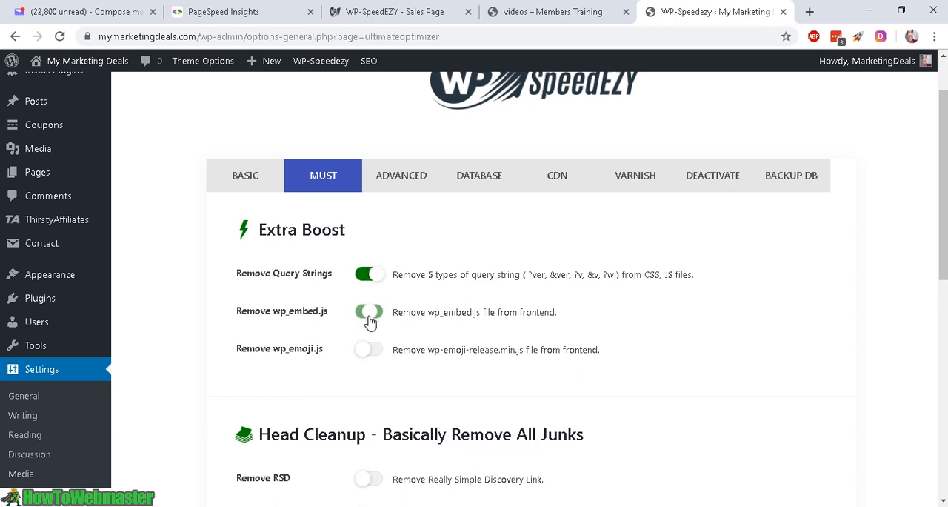
left_click(371, 352)
Step: Enable all Head Cleanup options: Remove RSD, Version, Feeds, Manifest and Shortlink
scroll(435, 334, "down", 2)
scroll(436, 333, "down", 1)
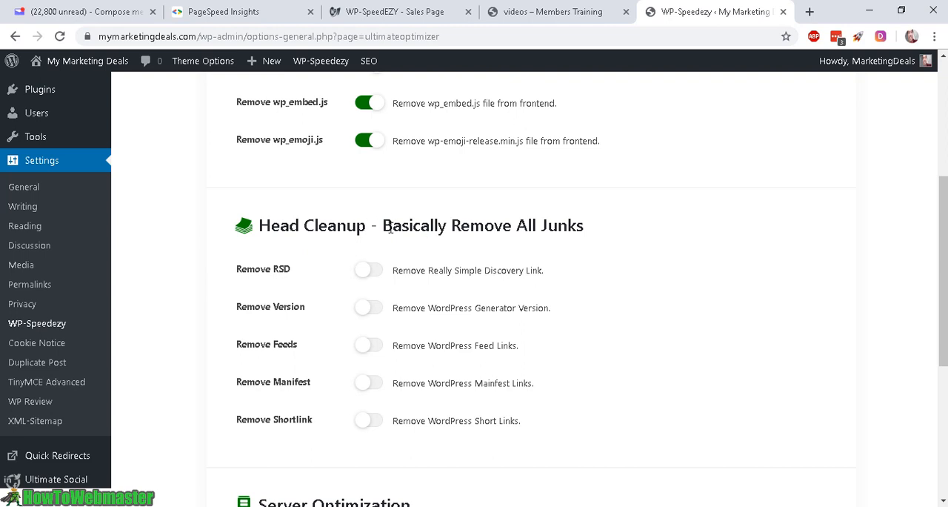
left_click_drag(382, 225, 584, 222)
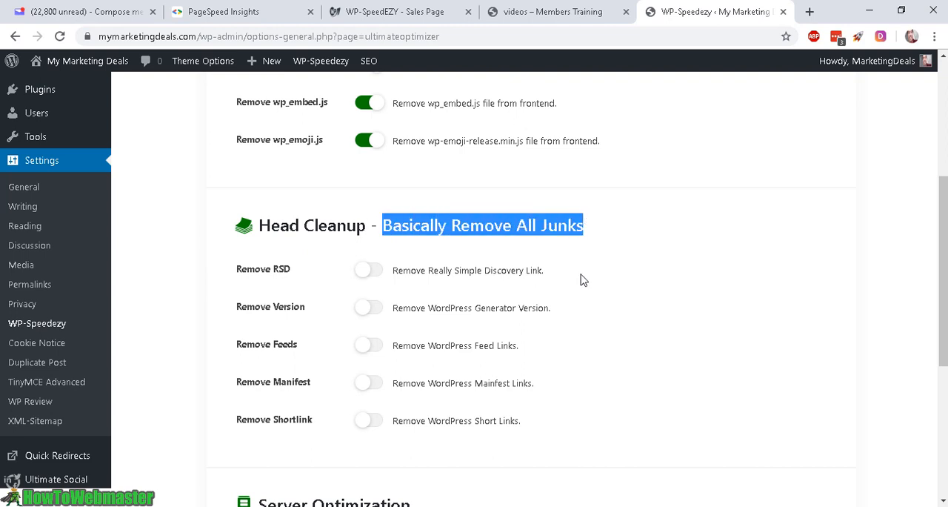
scroll(576, 284, "down", 1)
left_click(365, 200)
left_click(364, 238)
left_click(369, 275)
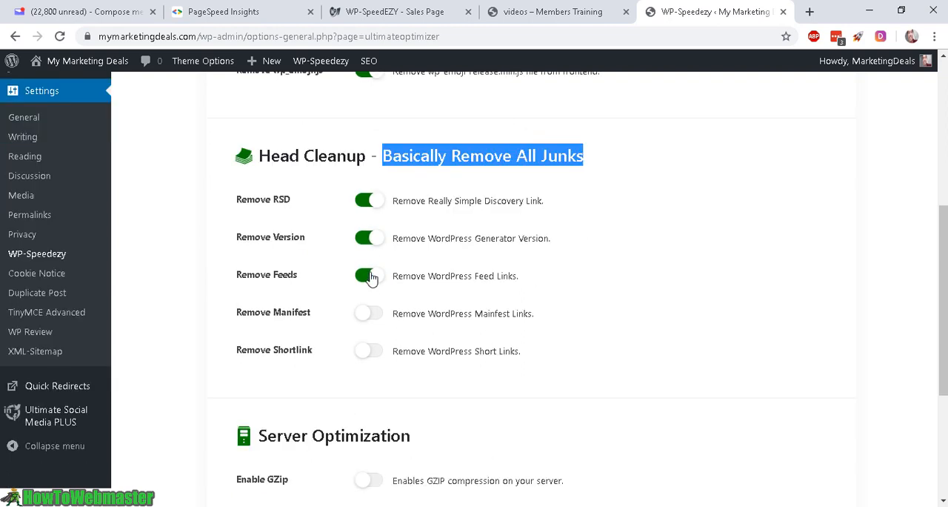
left_click(369, 314)
left_click(372, 347)
Step: Enable GZip compression, Browser Cache and Unset ETags under Server Optimization
scroll(444, 262, "down", 3)
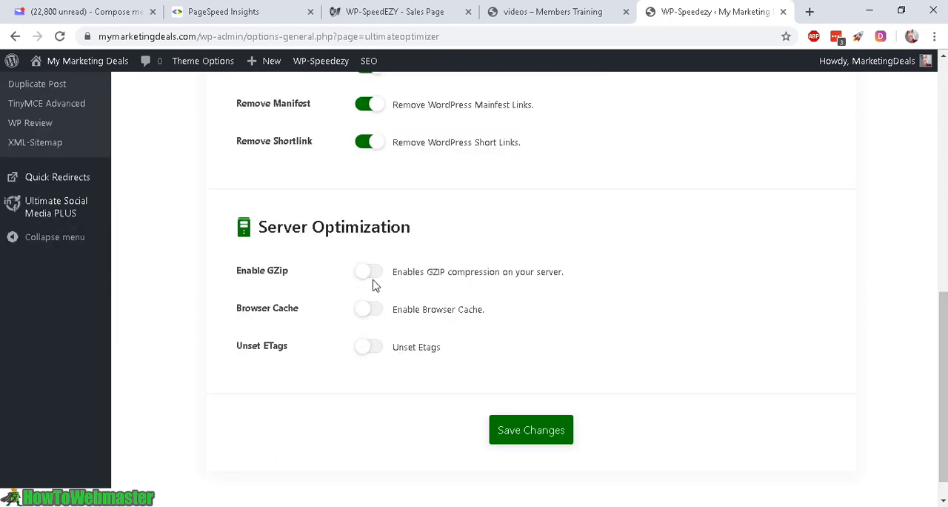
left_click(370, 277)
left_click(371, 311)
left_click(375, 352)
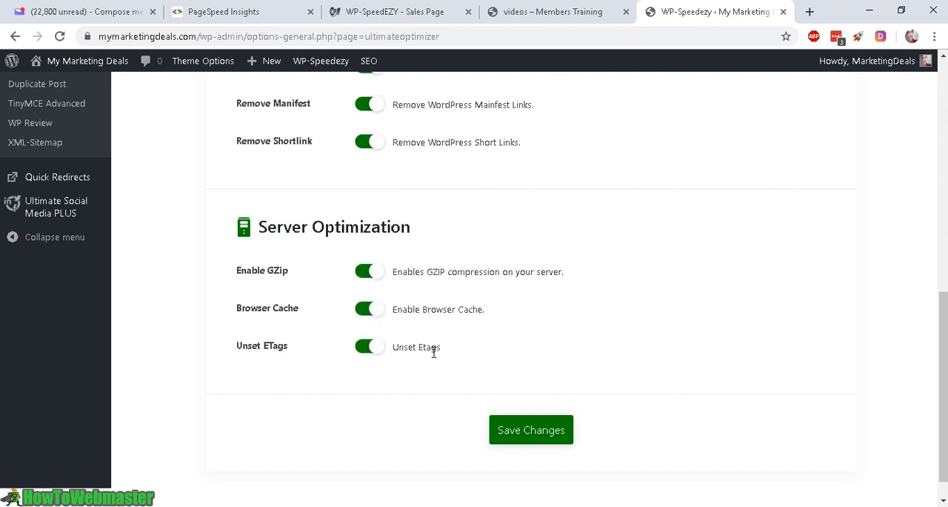
Step: Look over the settings tutorial videos on the Members Training page and return to the WP-Speedezy settings
scroll(434, 351, "up", 4)
scroll(435, 352, "up", 4)
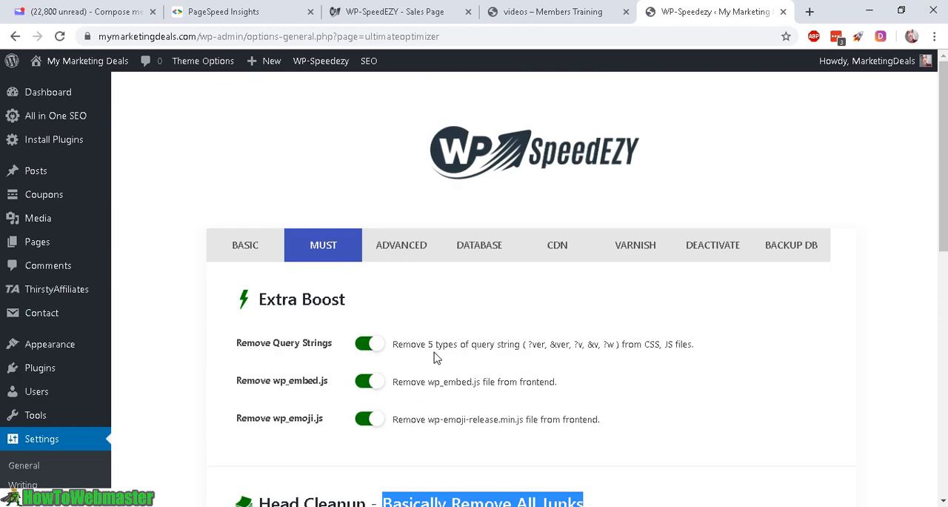
left_click(554, 17)
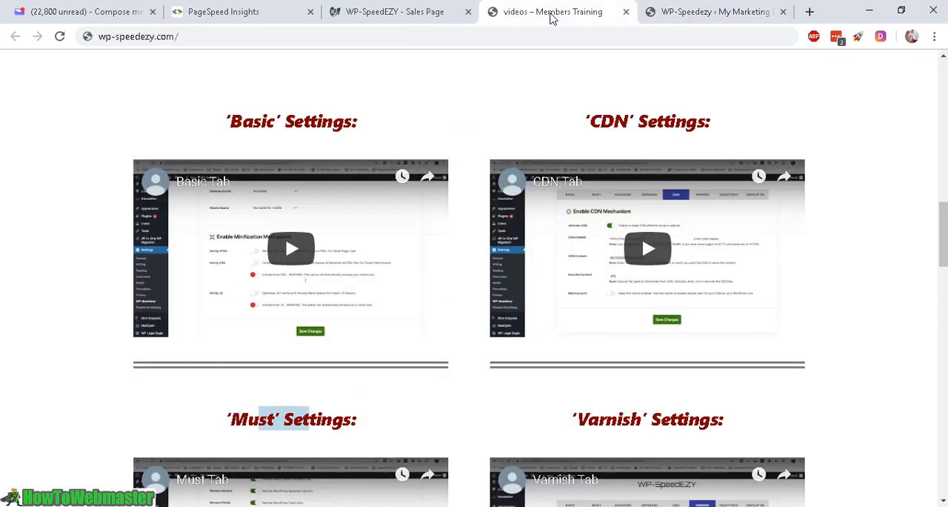
scroll(366, 157, "down", 1)
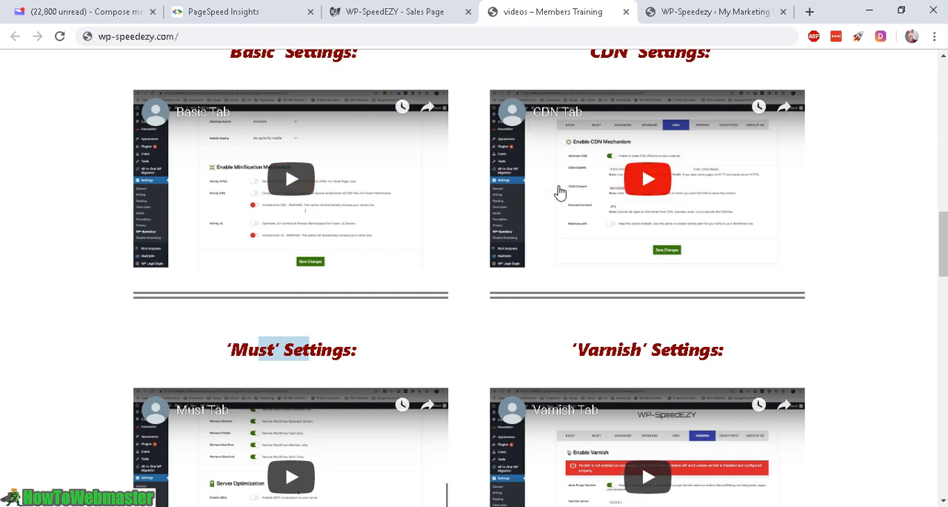
left_click(695, 16)
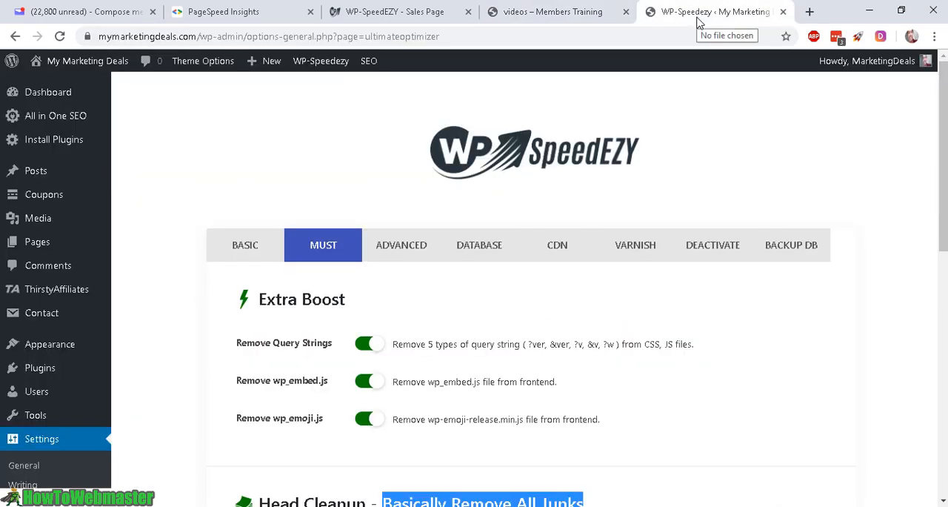
Step: Save the changes made in the Must settings
scroll(600, 281, "down", 6)
left_click(531, 429)
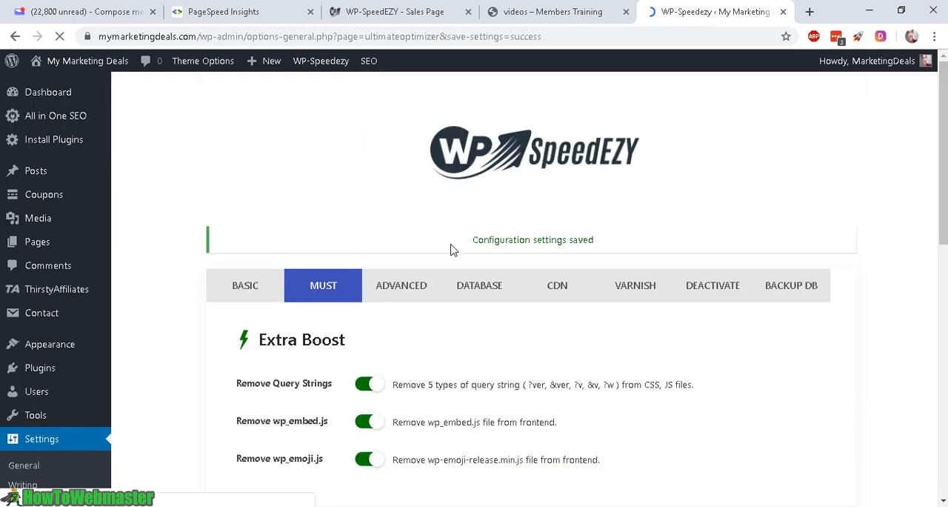
Step: In the Advanced settings, enable Group Files for both CSS and JS, and save the changes
left_click(391, 288)
scroll(495, 308, "down", 2)
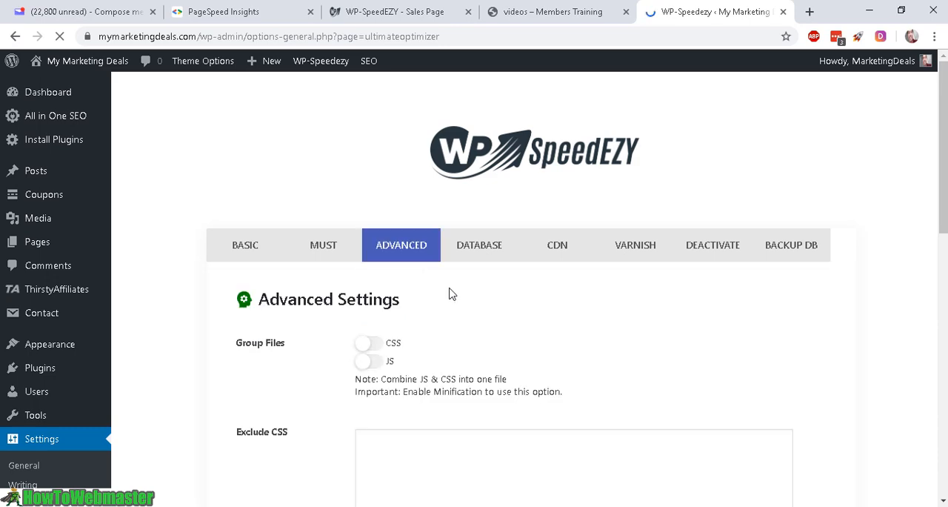
scroll(463, 303, "down", 2)
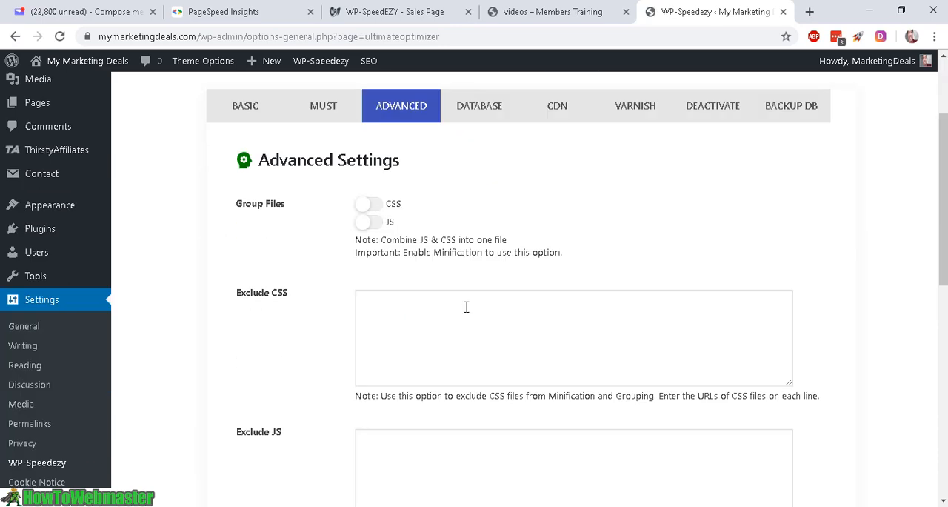
left_click(369, 205)
left_click(368, 223)
scroll(415, 244, "down", 5)
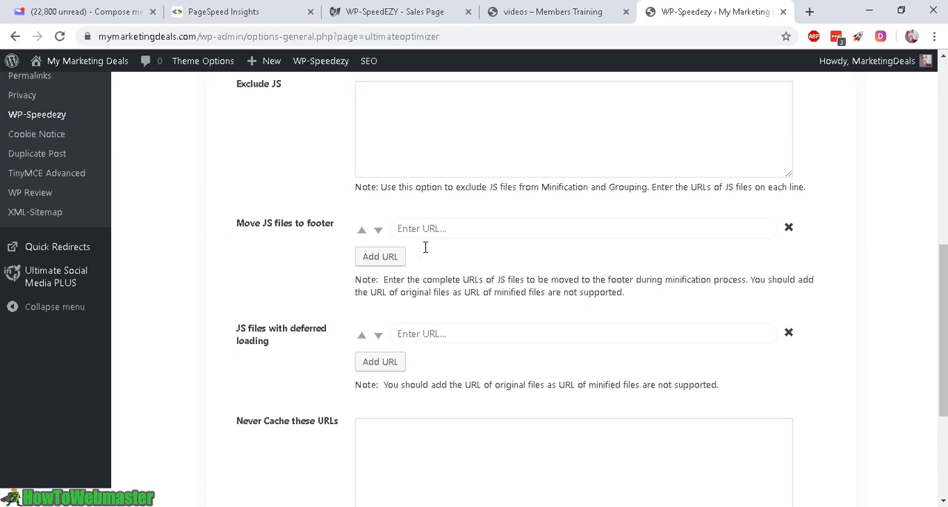
scroll(425, 249, "down", 2)
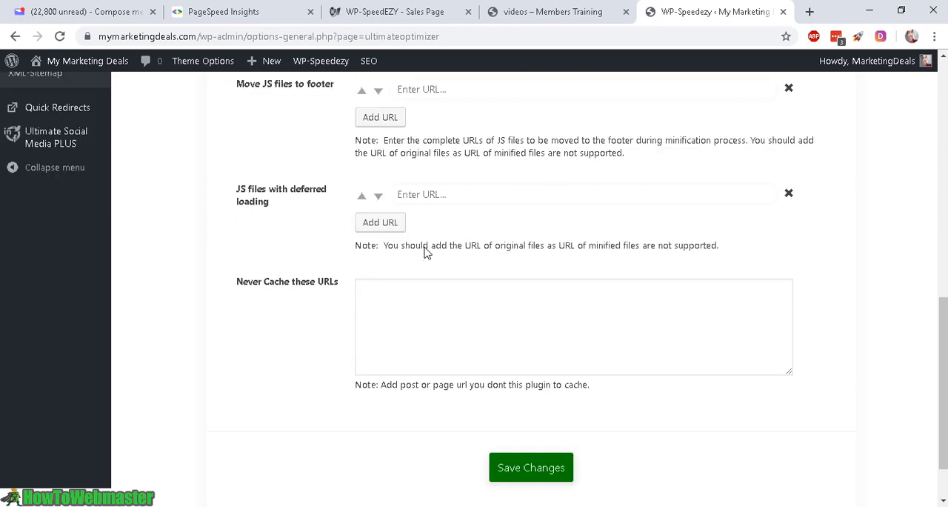
scroll(429, 259, "down", 1)
left_click(552, 406)
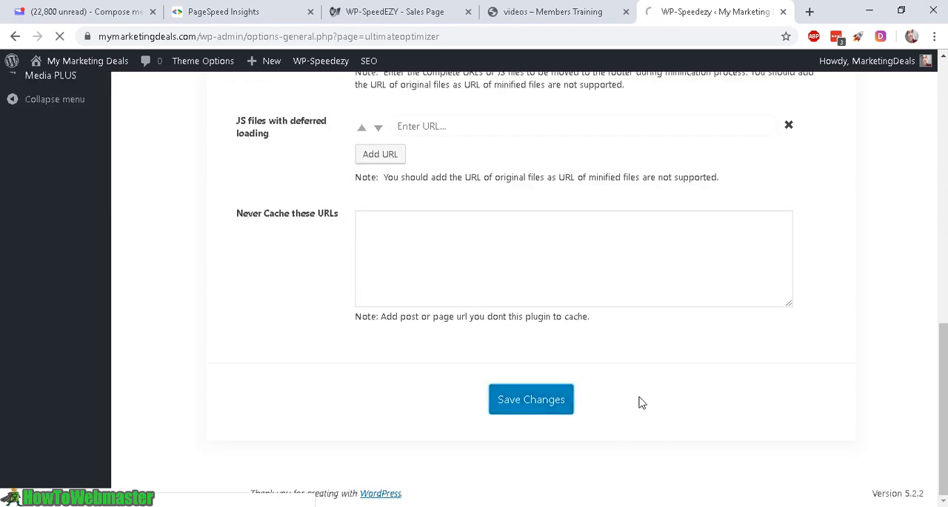
Step: Open the Database cleanup options and read the Select all warning about database issues and shared hosting
scroll(447, 278, "up", 8)
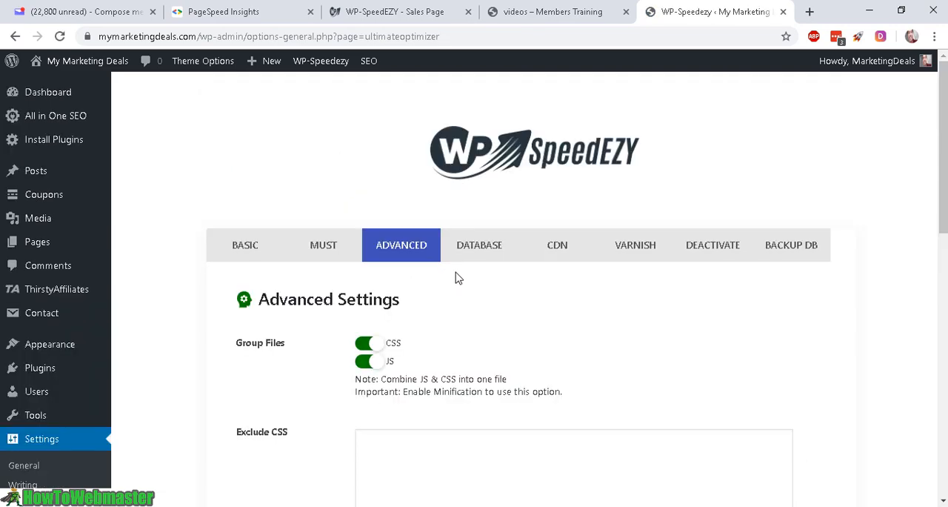
left_click(472, 249)
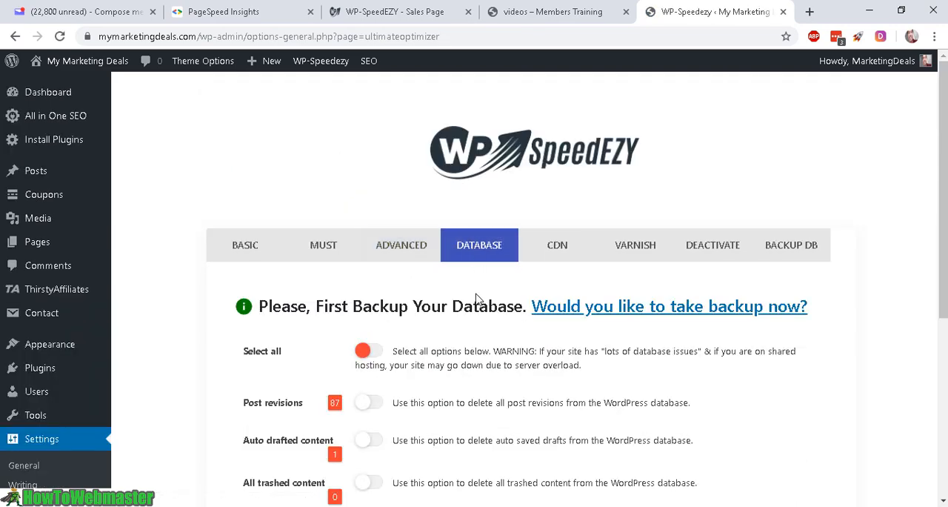
scroll(477, 296, "down", 1)
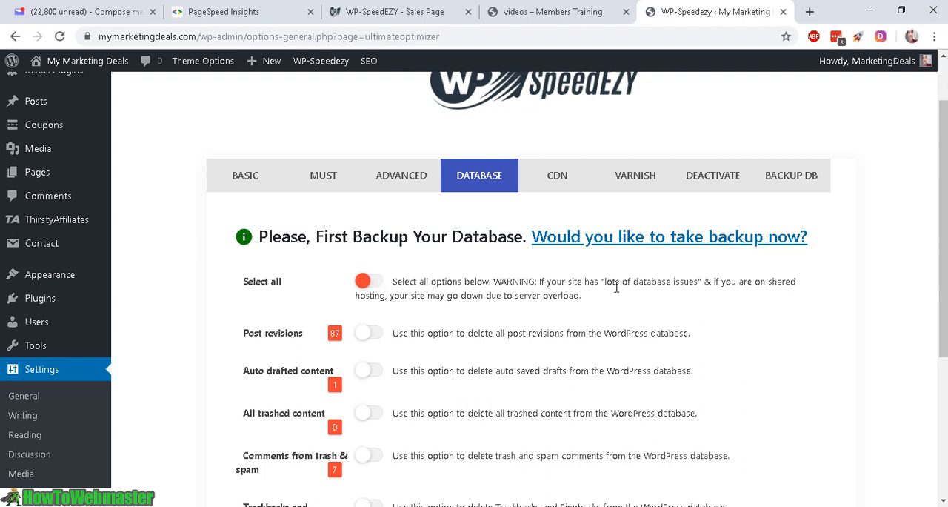
left_click_drag(601, 282, 726, 280)
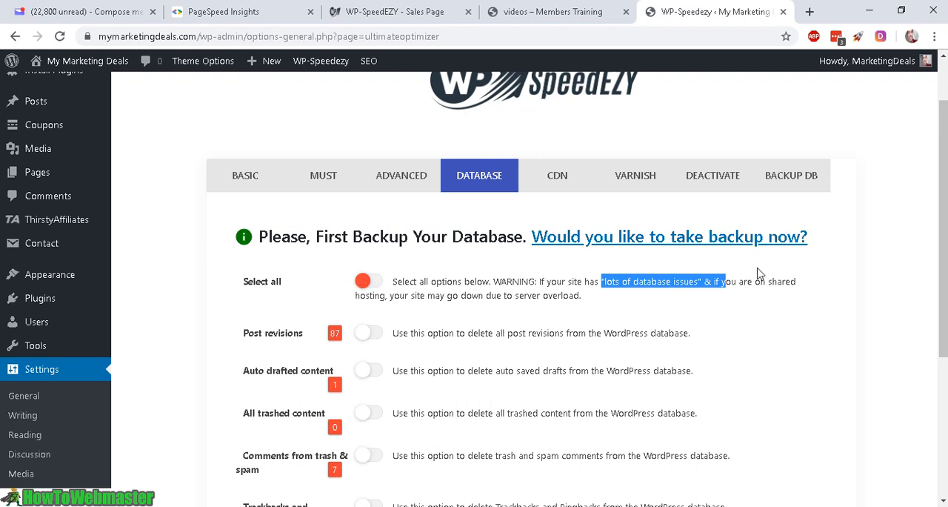
scroll(453, 257, "down", 1)
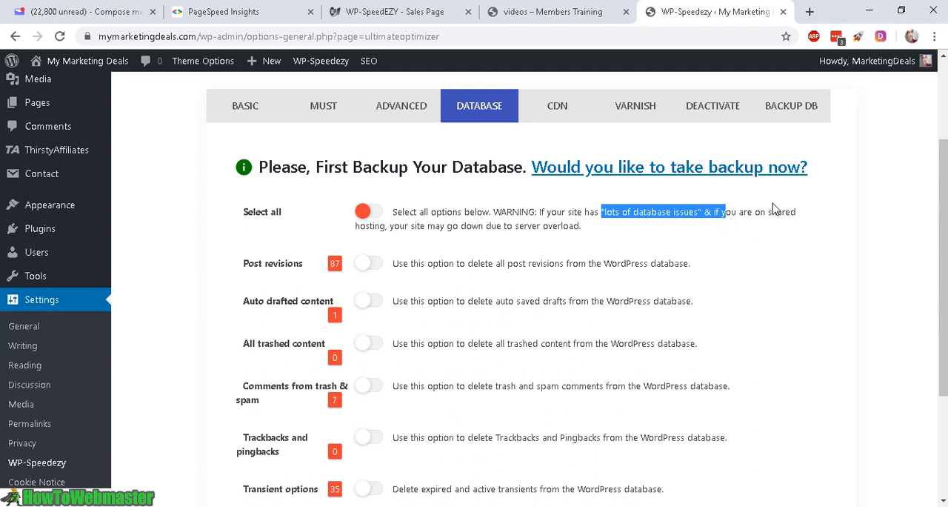
left_click_drag(769, 211, 392, 231)
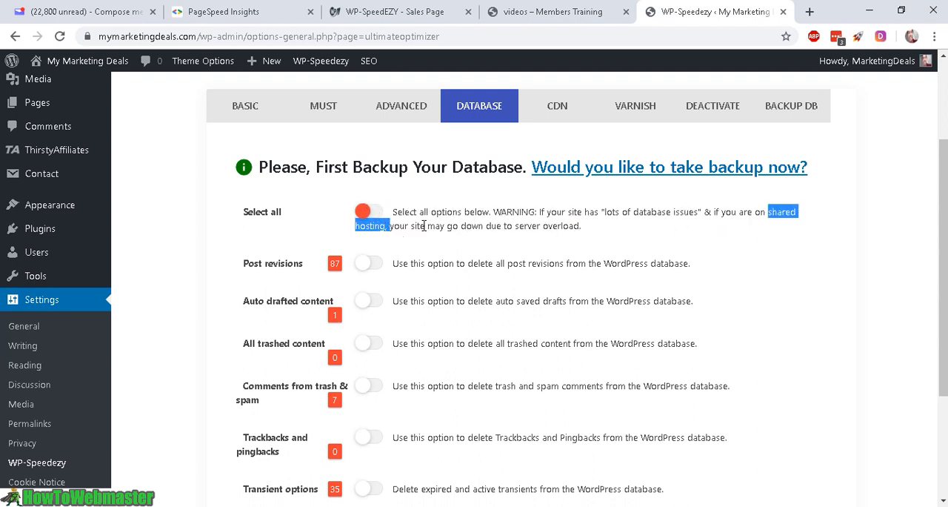
Step: Enable database cleanup for Post revisions, Comments from trash & spam, and Transient options, and run the optimization
left_click(531, 207)
left_click_drag(501, 213, 619, 212)
scroll(558, 225, "down", 1)
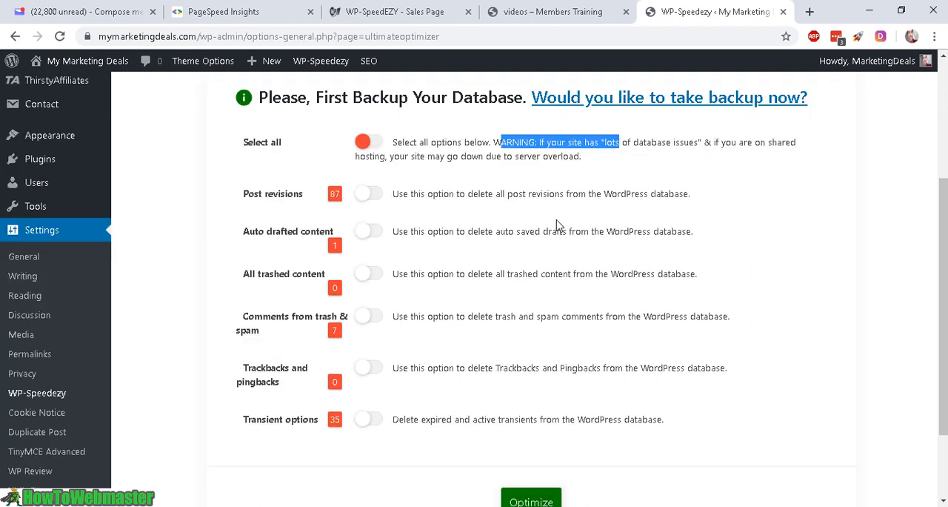
left_click(364, 195)
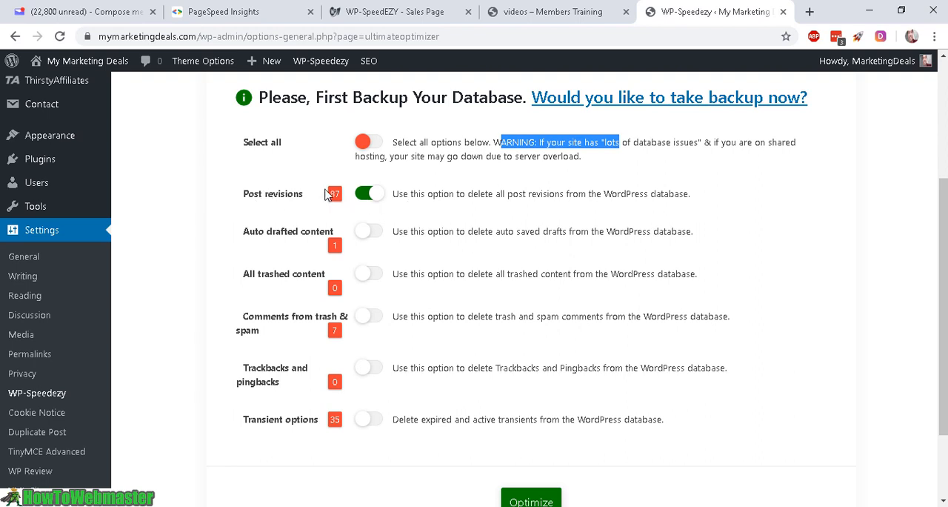
left_click_drag(449, 194, 726, 200)
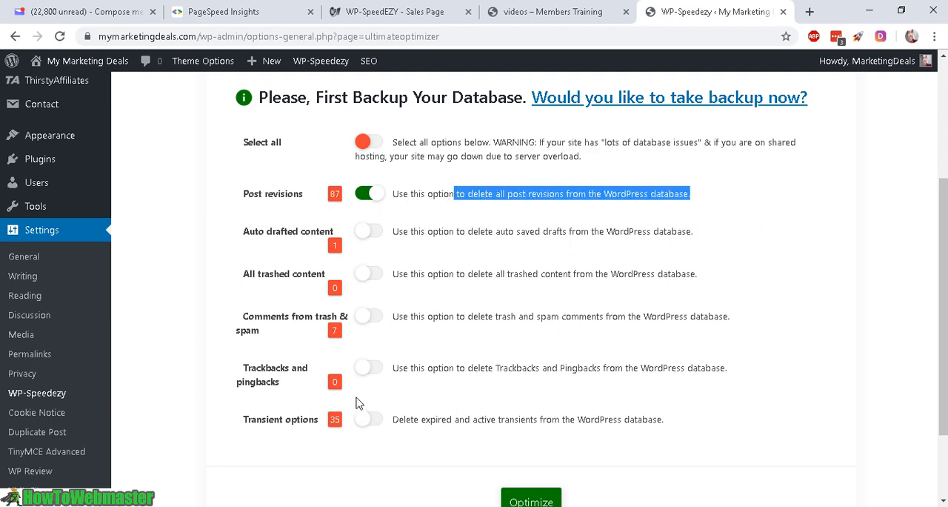
left_click(368, 318)
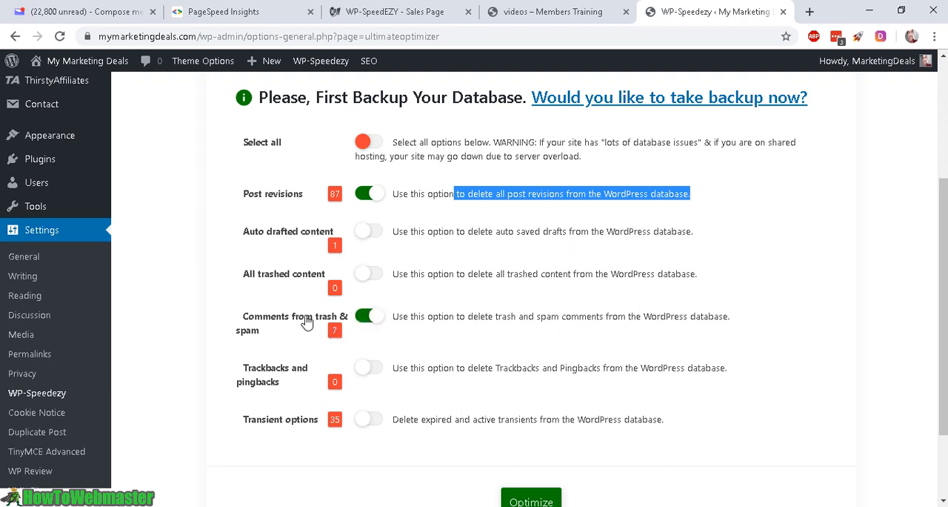
left_click(362, 422)
left_click(417, 422)
left_click_drag(417, 423, 522, 423)
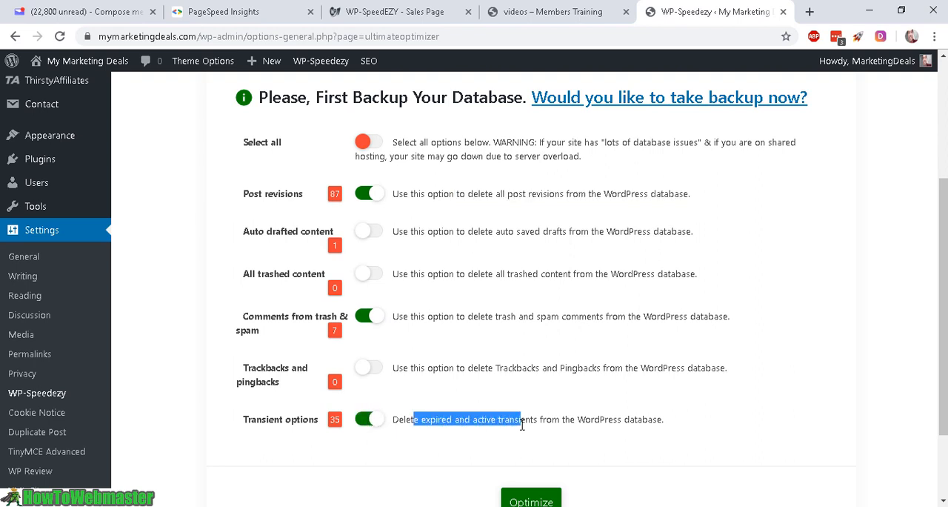
scroll(574, 433, "down", 1)
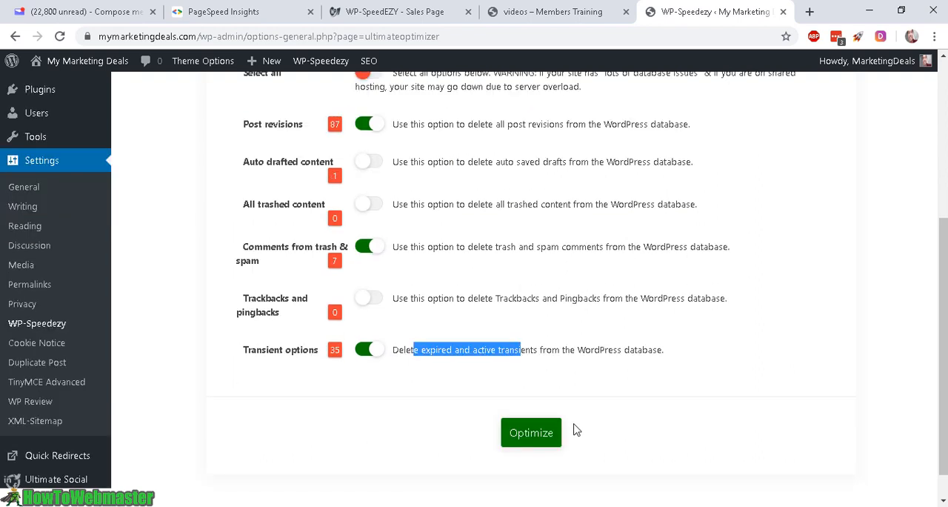
left_click(531, 434)
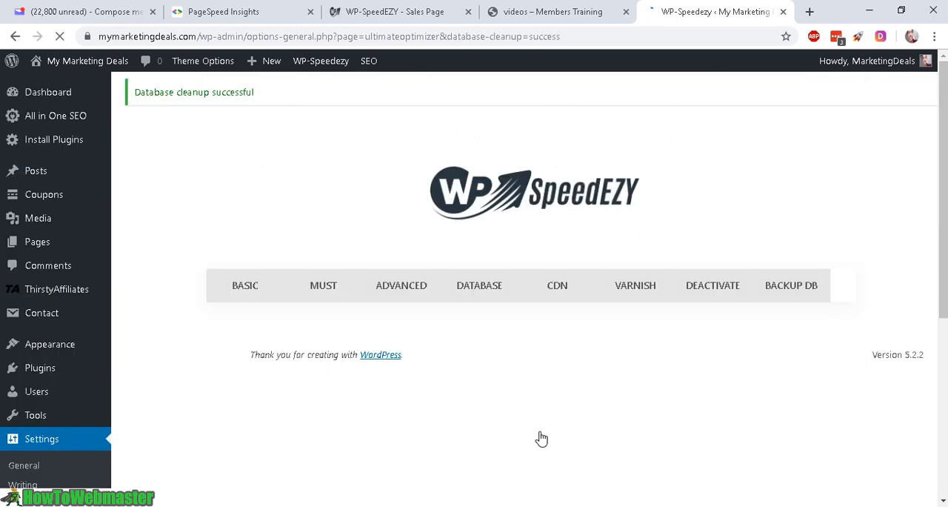
Step: Look over the plugin's CDN settings and its Varnish settings
left_click(557, 295)
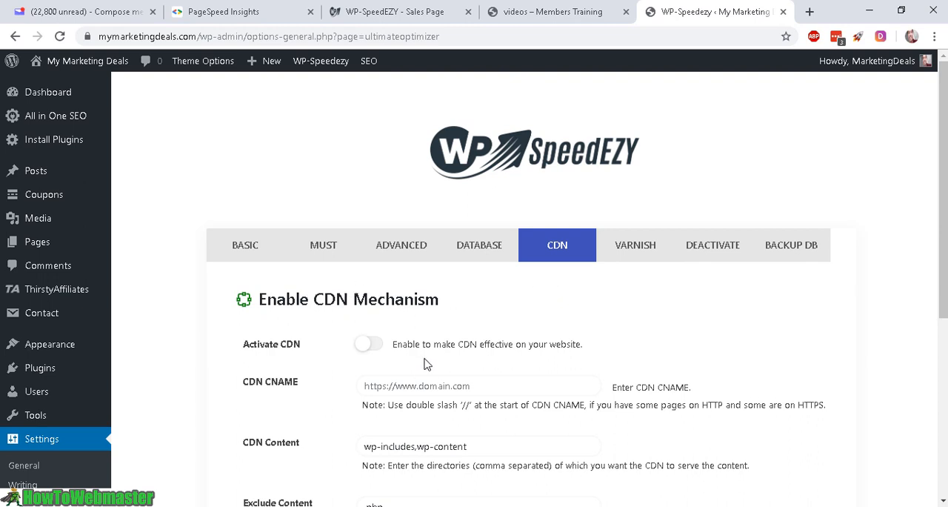
scroll(427, 363, "down", 1)
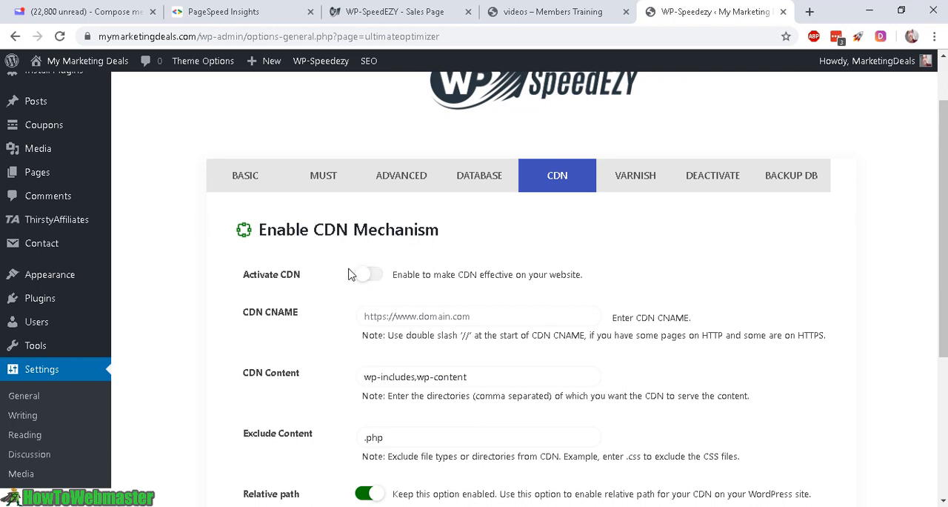
scroll(351, 274, "down", 2)
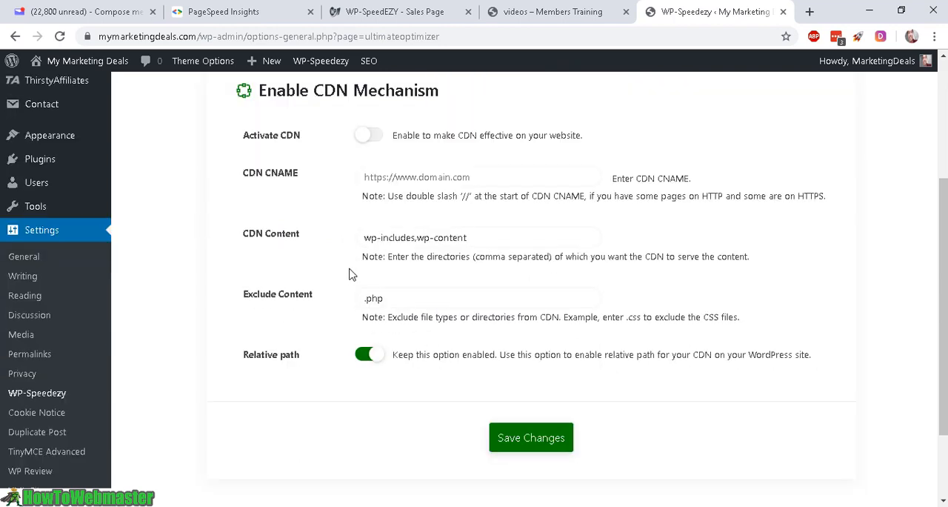
scroll(351, 274, "up", 3)
left_click(641, 185)
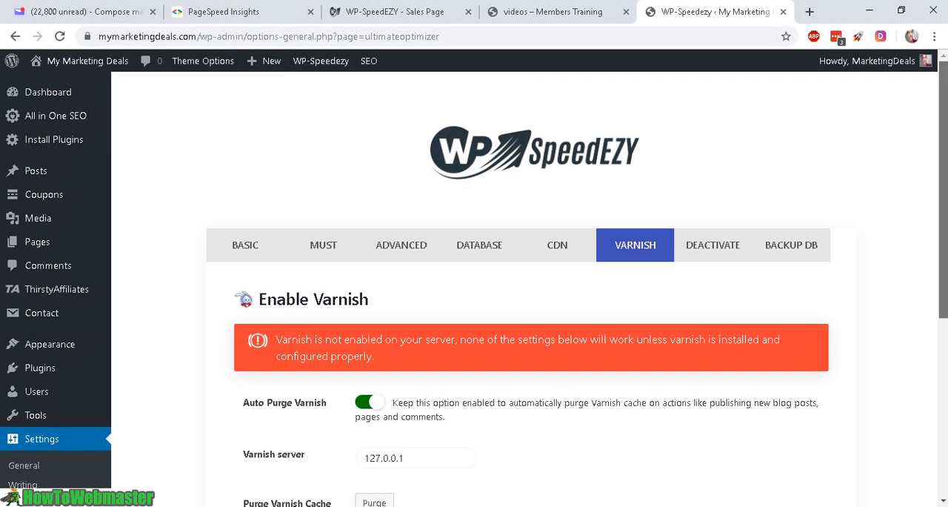
left_click_drag(944, 162, 940, 192)
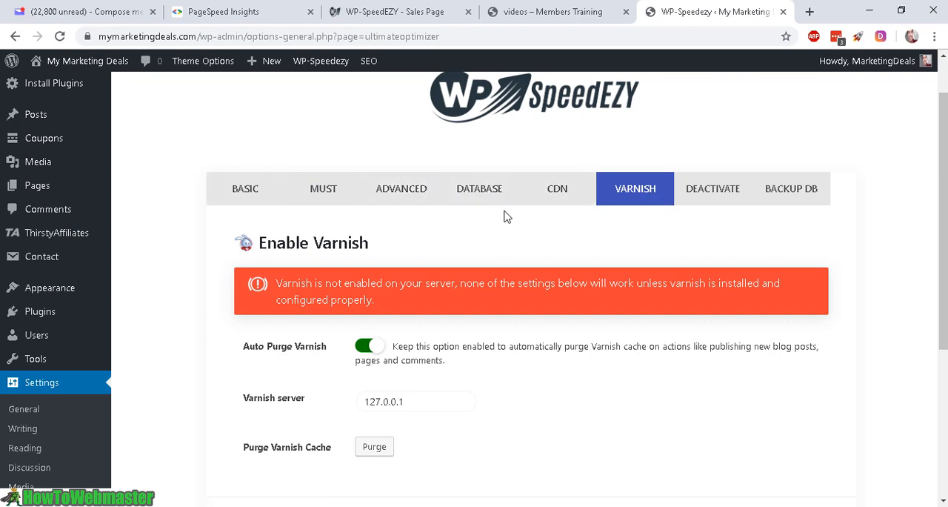
scroll(503, 218, "down", 3)
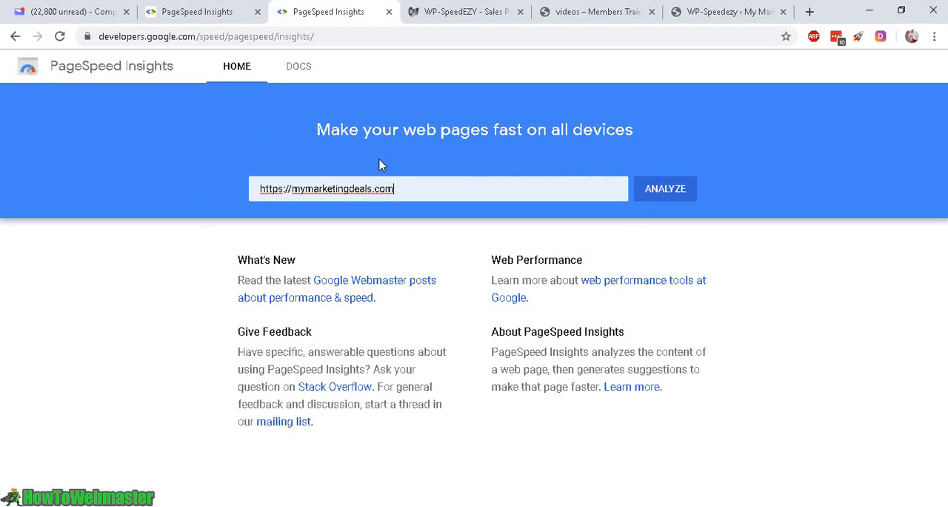
left_click(683, 195)
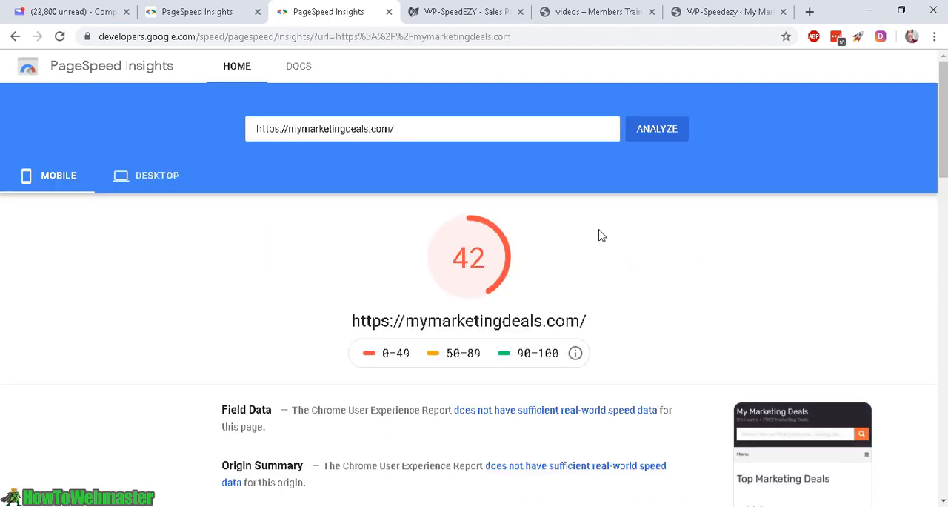
left_click_drag(486, 260, 466, 257)
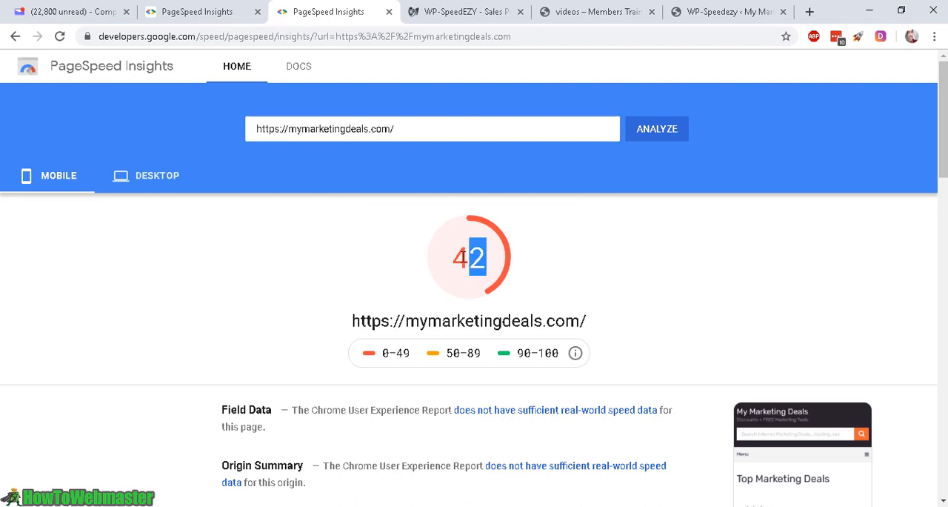
left_click(221, 10)
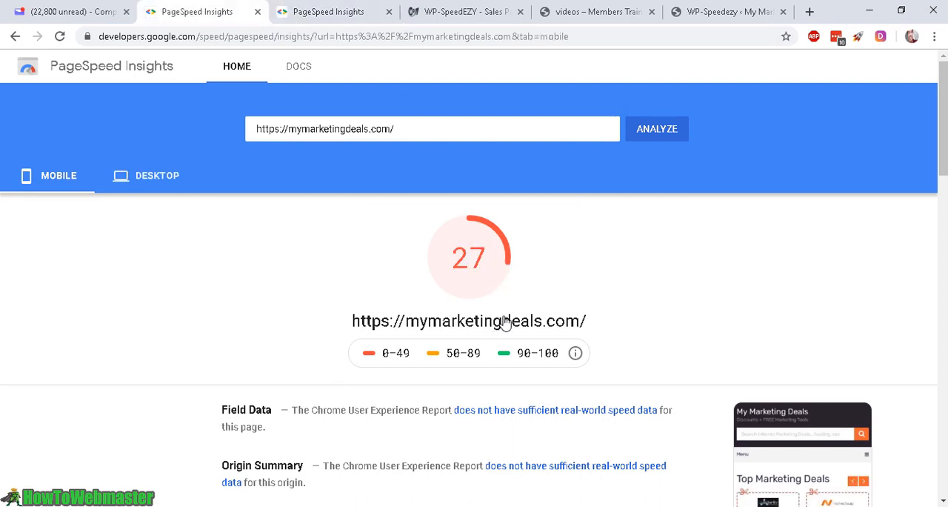
double_click(457, 265)
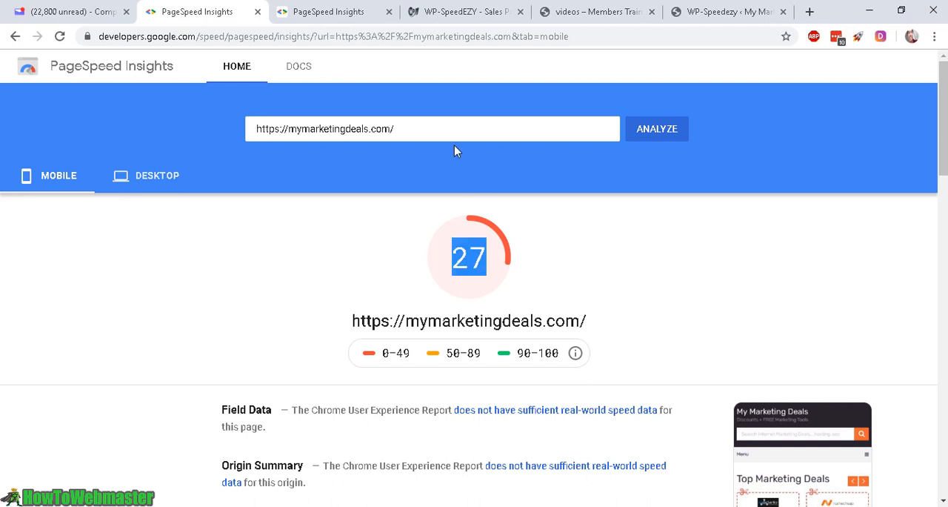
left_click(337, 11)
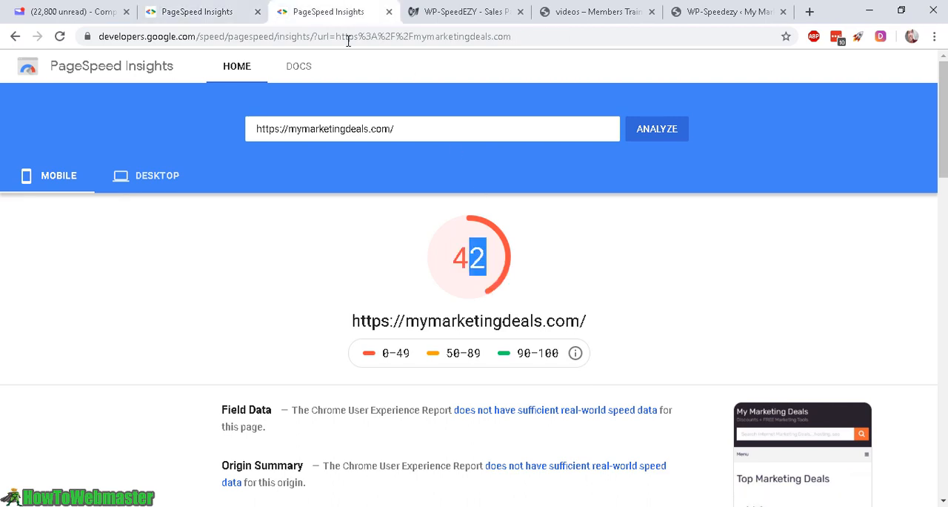
Step: Compare the desktop scores of the new and the earlier PageSpeed Insights reports
left_click(157, 178)
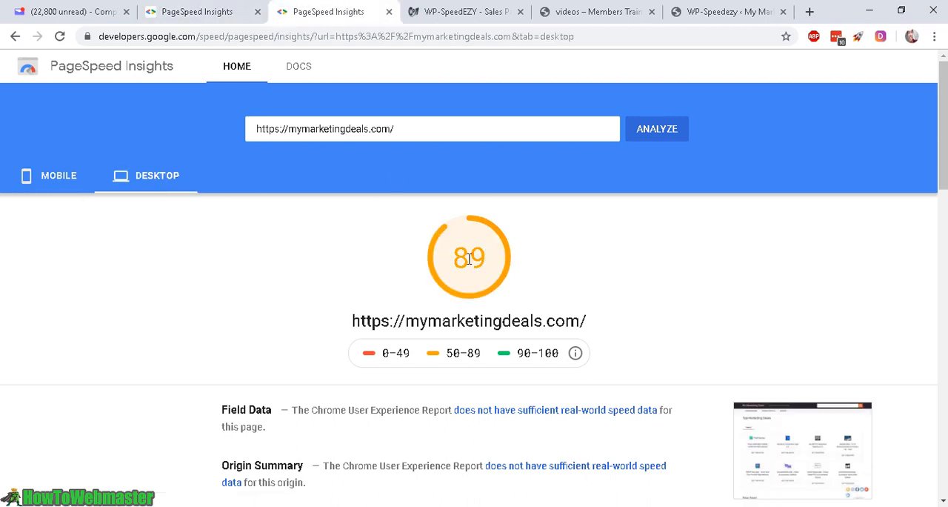
left_click(170, 12)
left_click(152, 181)
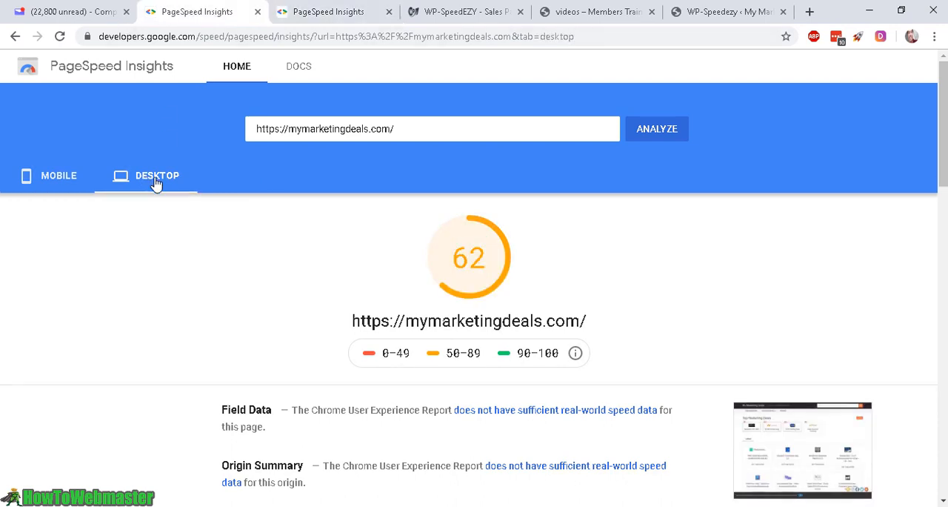
double_click(456, 263)
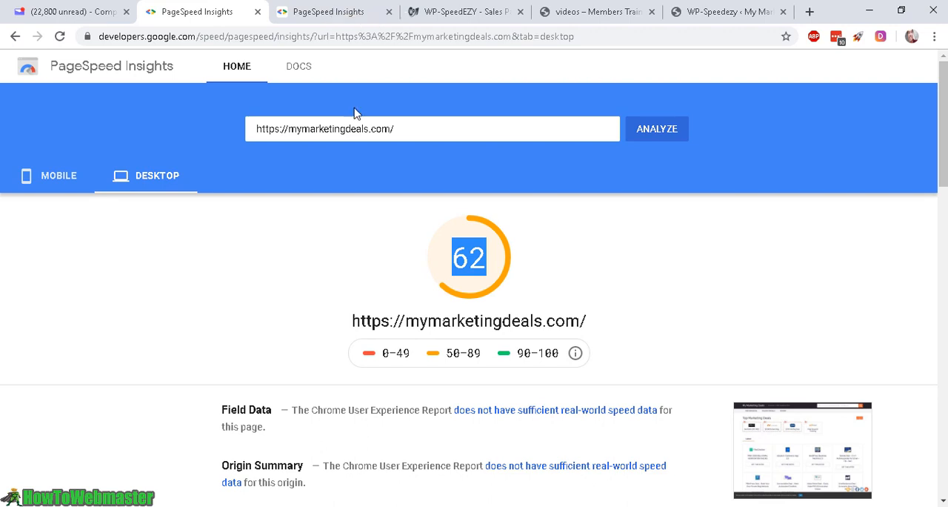
left_click(286, 6)
left_click(335, 13)
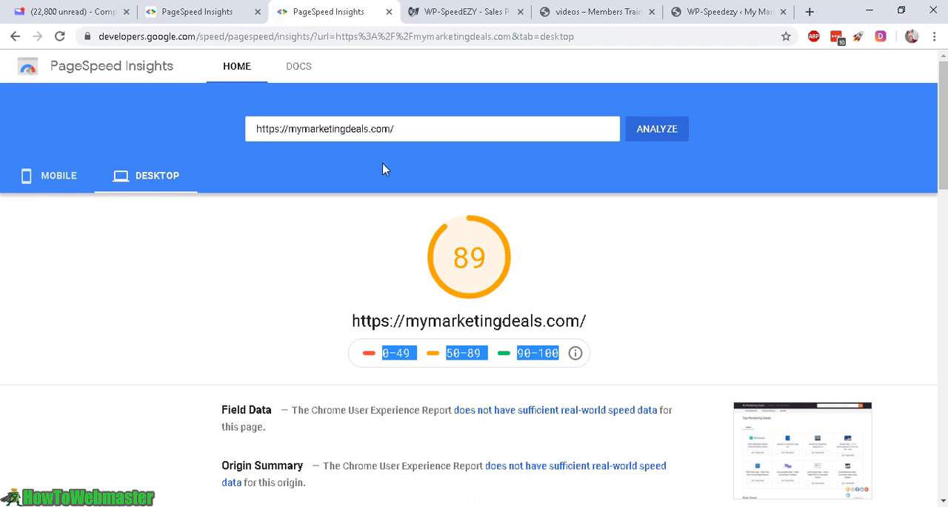
Step: Review the Single Site and Unlimited Site license options on the WP-SpeedEZY sales page, and return to the WP-Speedezy settings
left_click(441, 10)
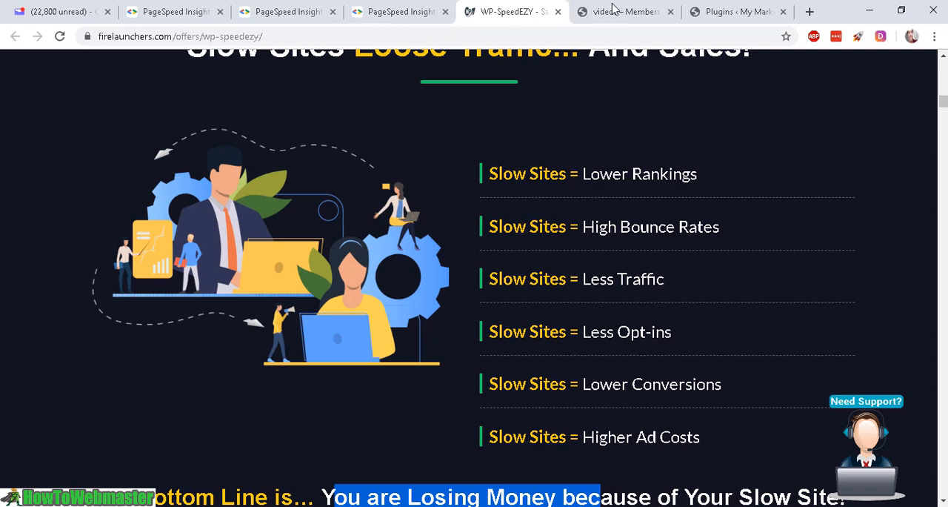
left_click(737, 16)
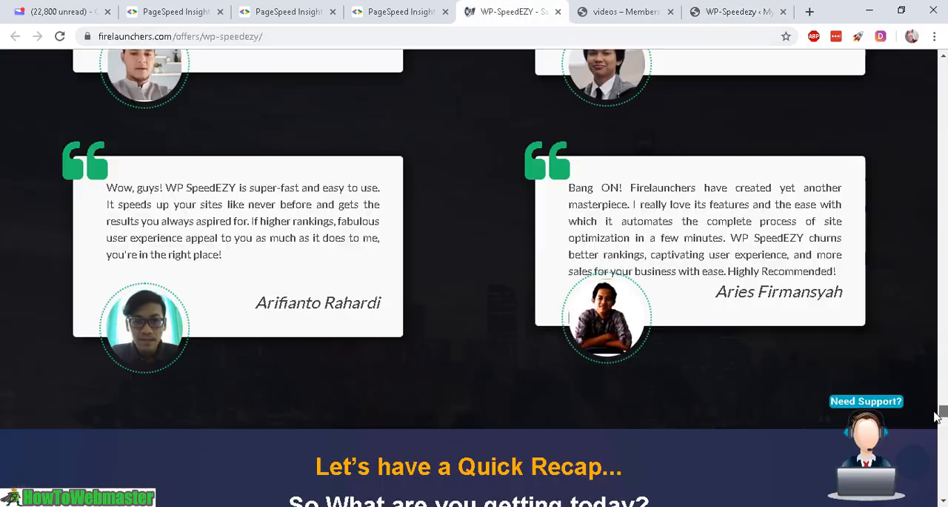
left_click_drag(942, 414, 941, 379)
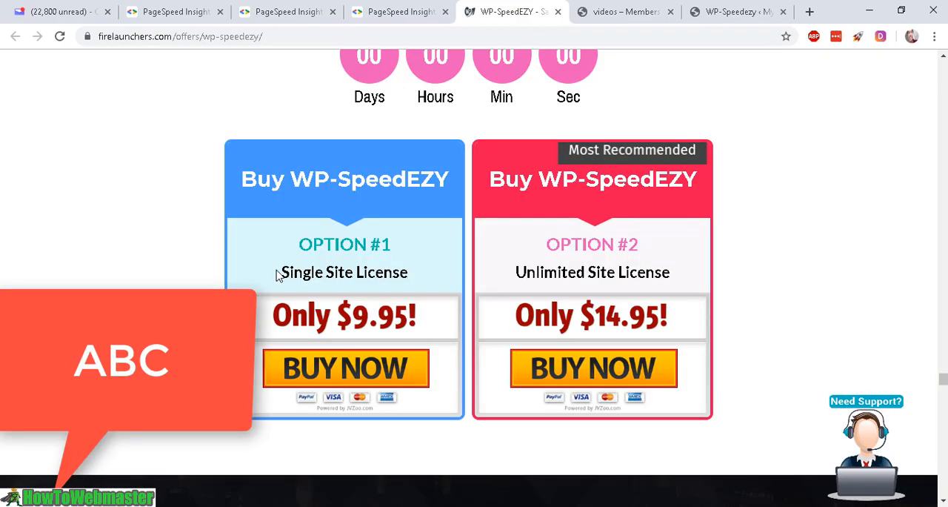
left_click_drag(278, 271, 425, 274)
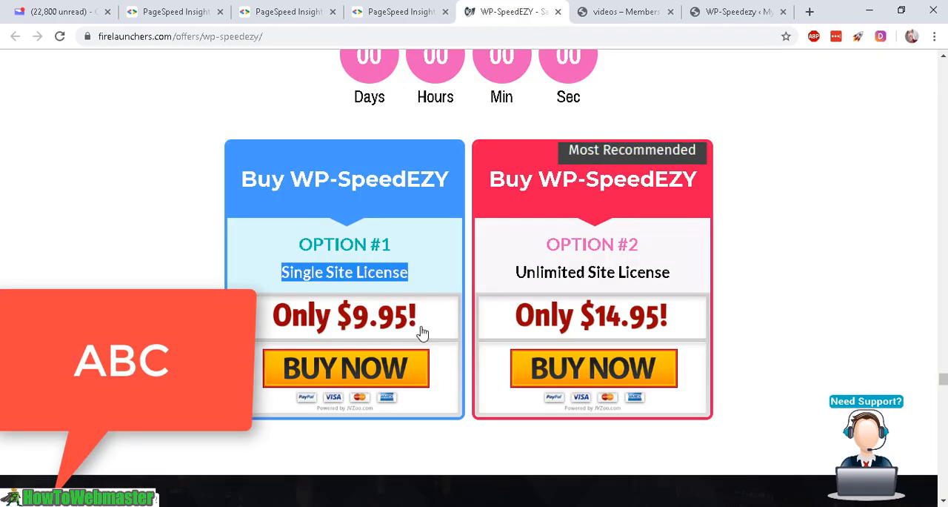
left_click_drag(514, 273, 683, 276)
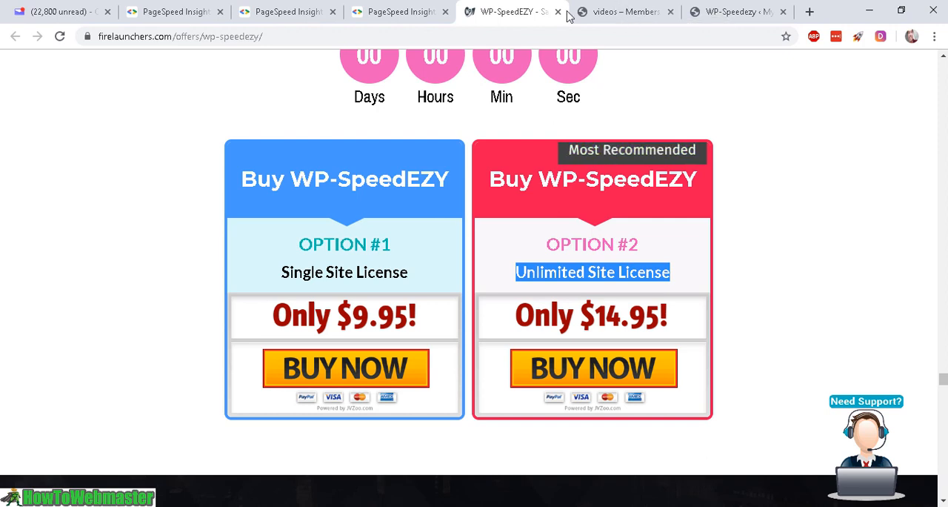
left_click(622, 12)
left_click(731, 10)
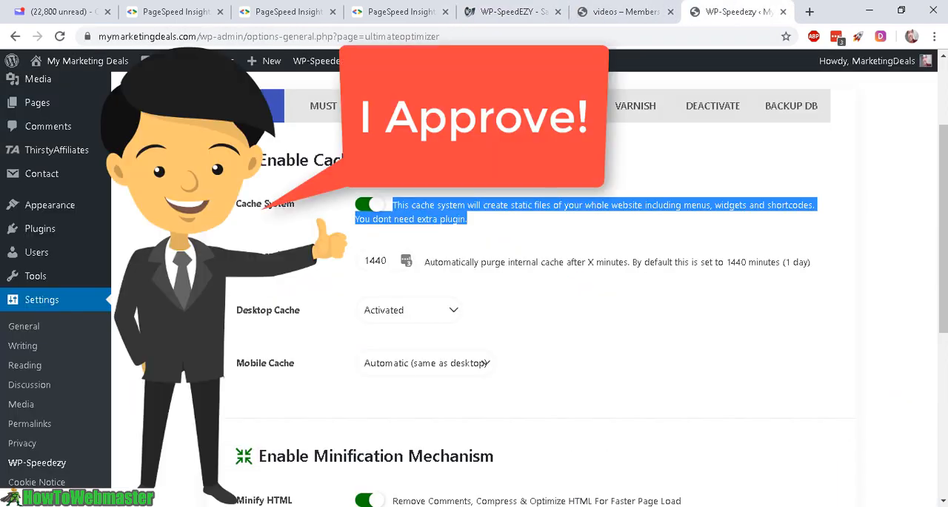